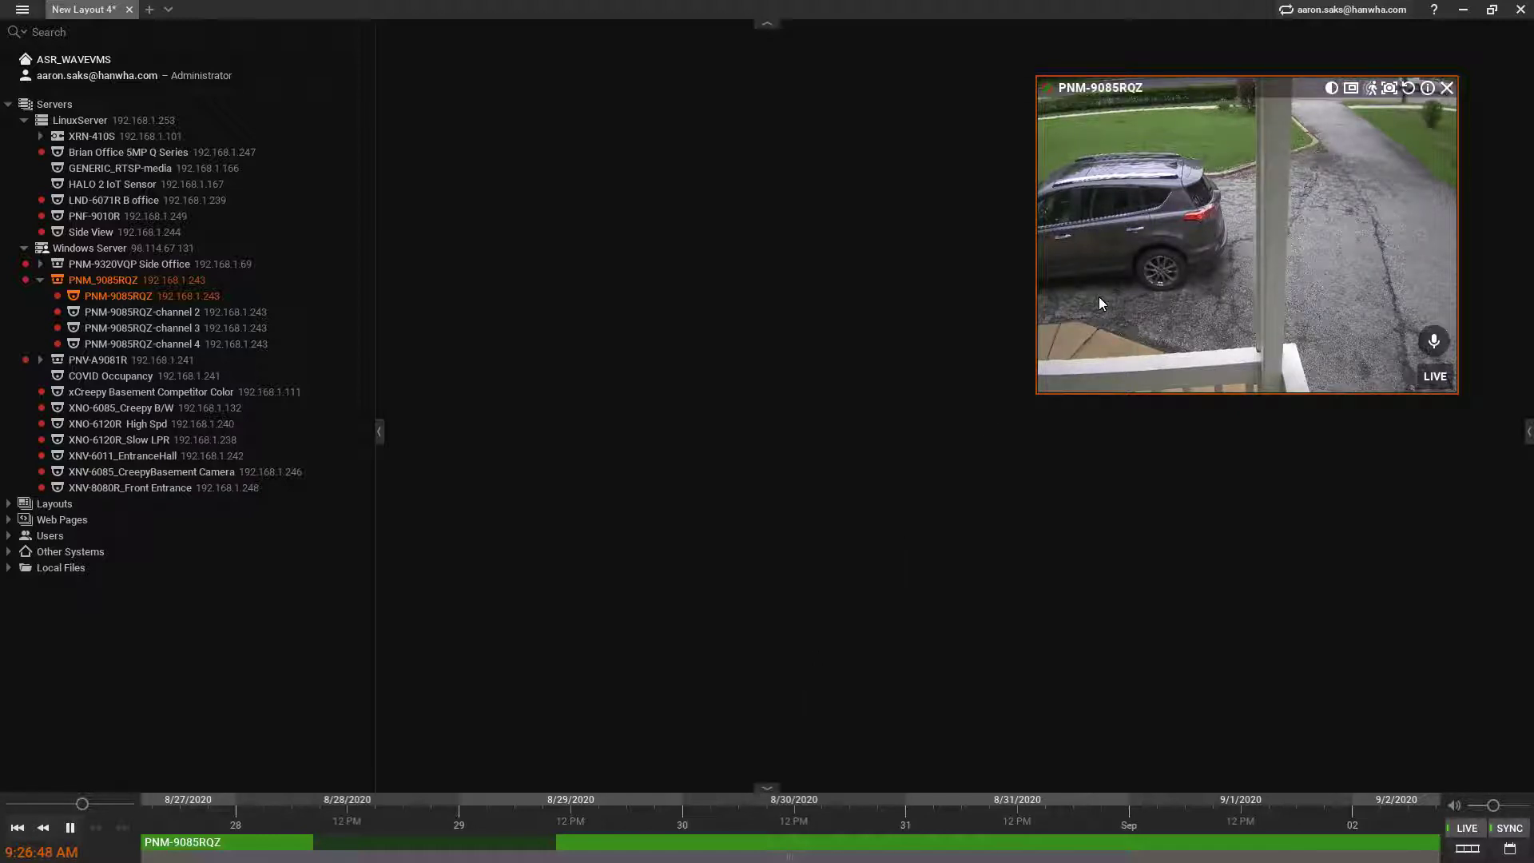
Step: Open Camera Settings for the PNM-9085RQZ tile from its context menu
{"action": "right_click", "coordinate": [1130, 271]}
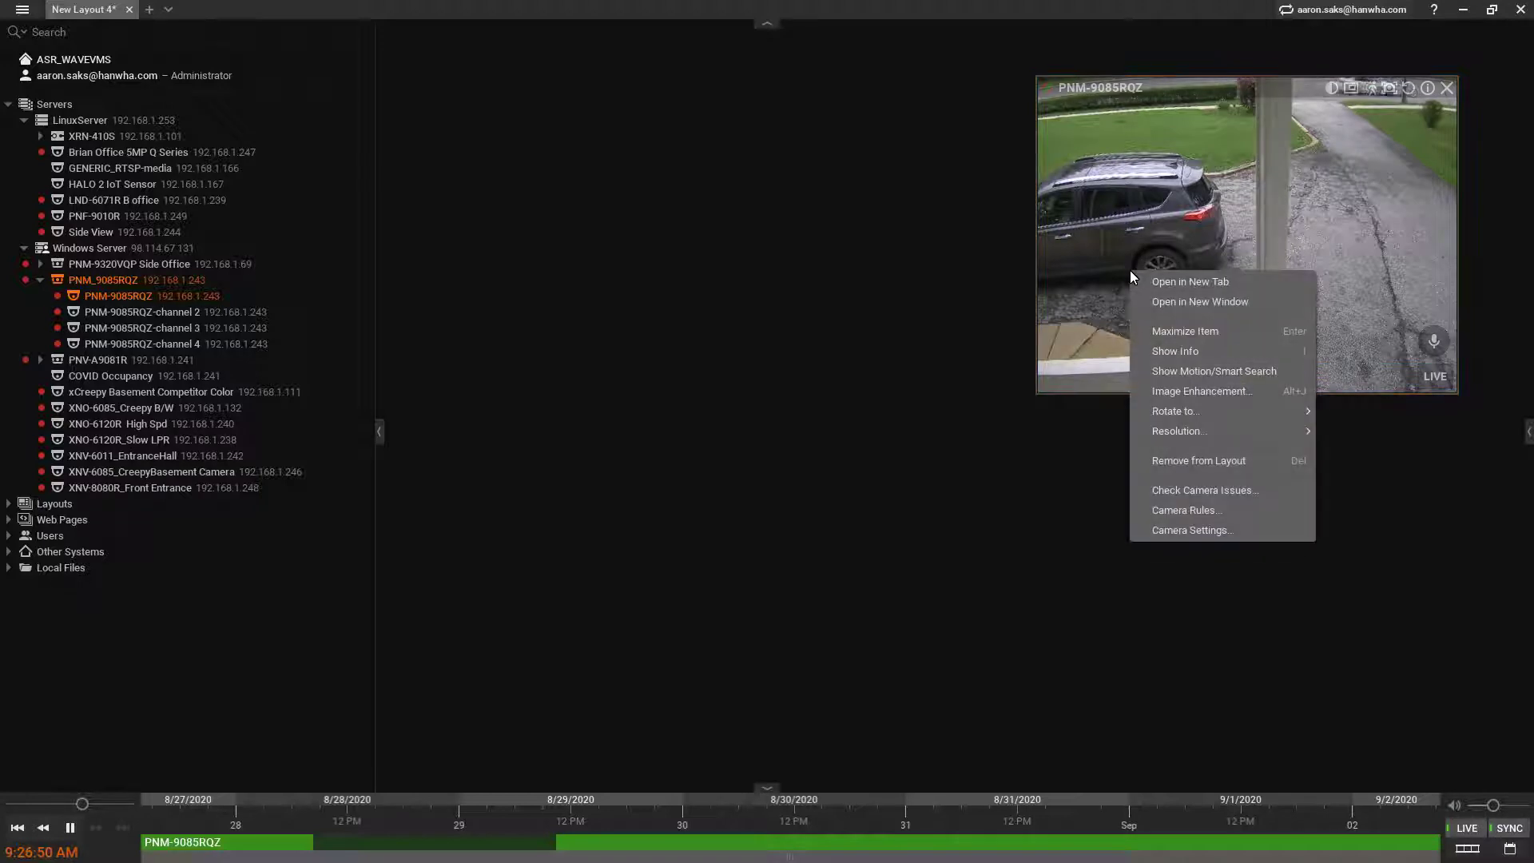
{"action": "left_click", "coordinate": [1200, 531]}
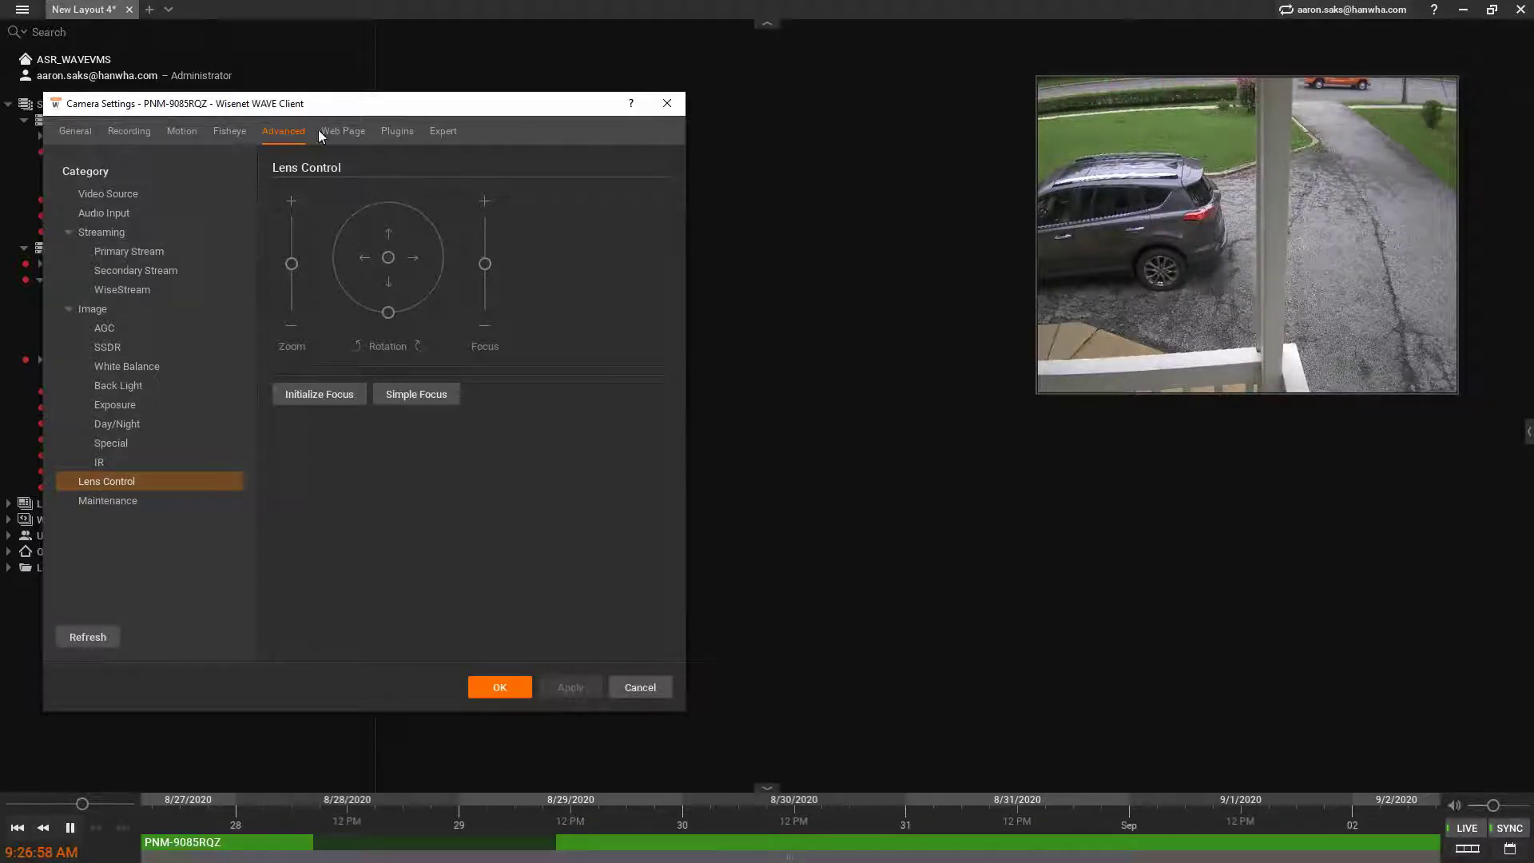
Step: Pan and tilt the PNM-9085RQZ lens with the joystick toward the street and trees
{"action": "left_click", "coordinate": [411, 258]}
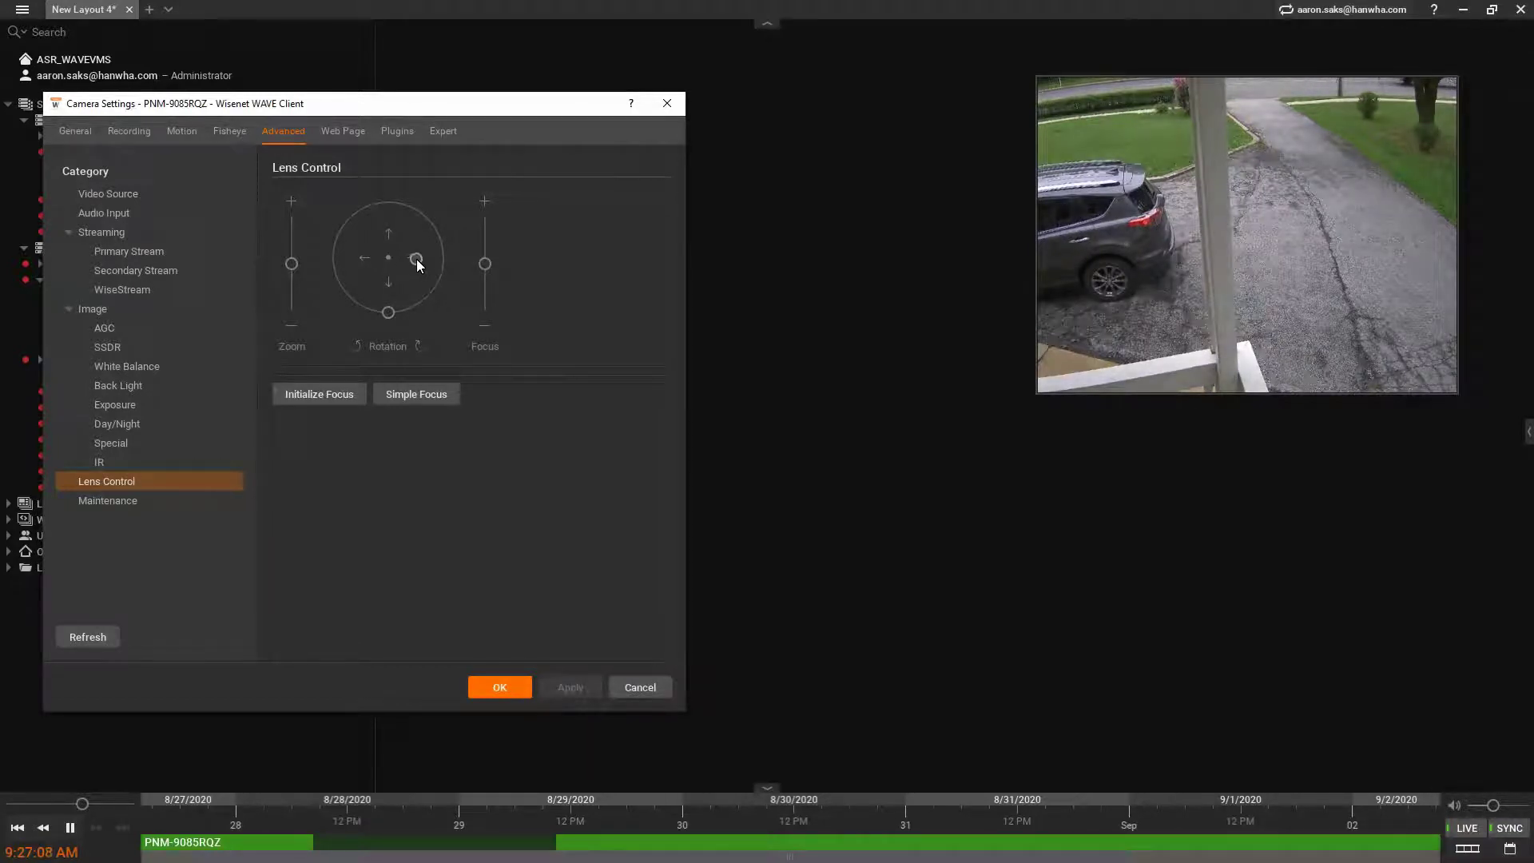
{"action": "left_click_drag", "start_coordinate": [416, 259], "coordinate": [417, 241]}
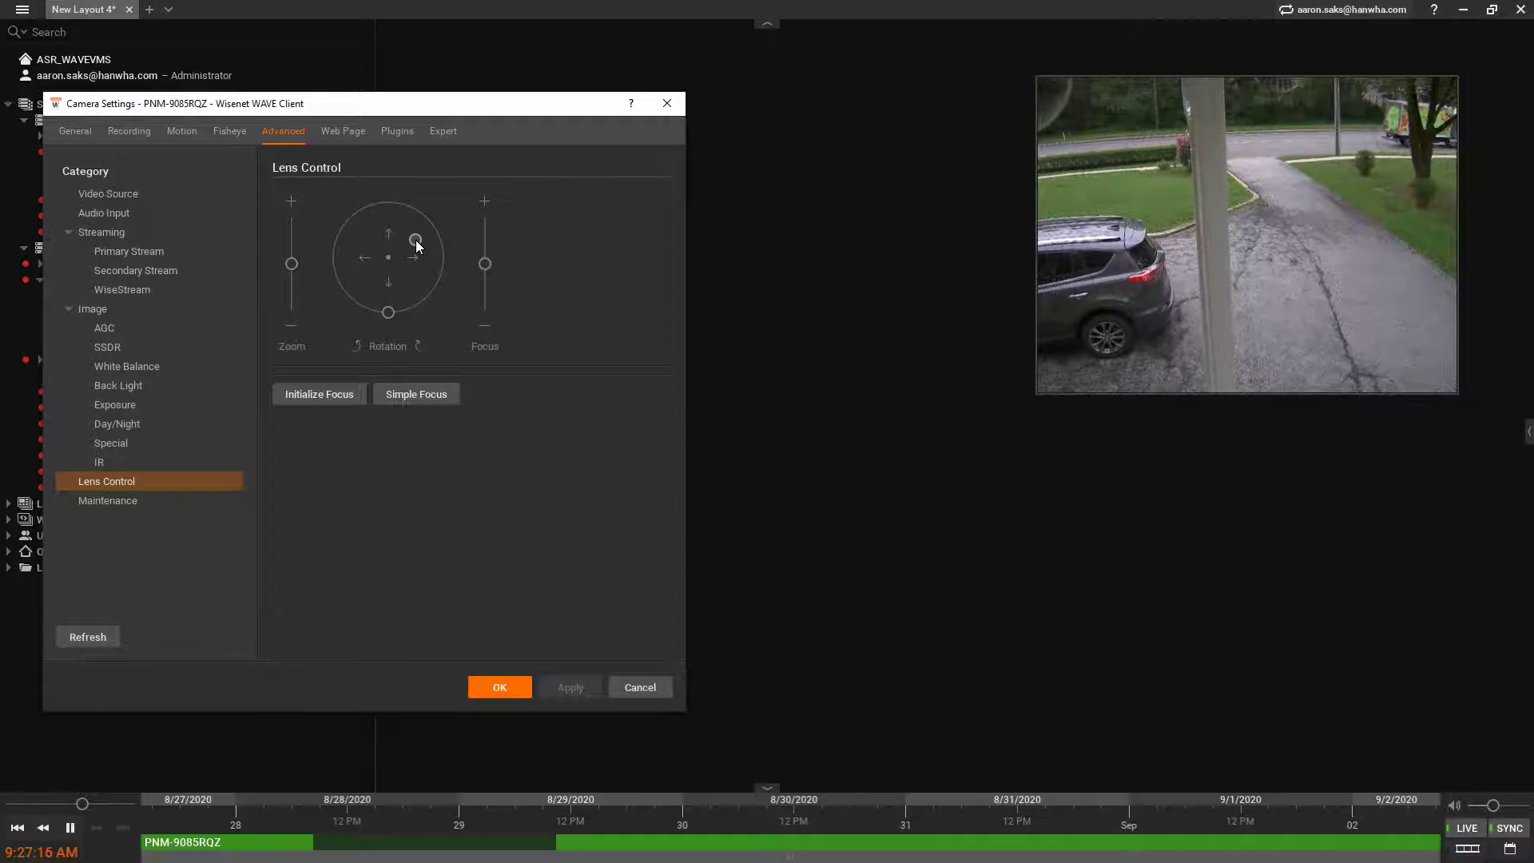
{"action": "left_click_drag", "start_coordinate": [416, 240], "coordinate": [410, 250]}
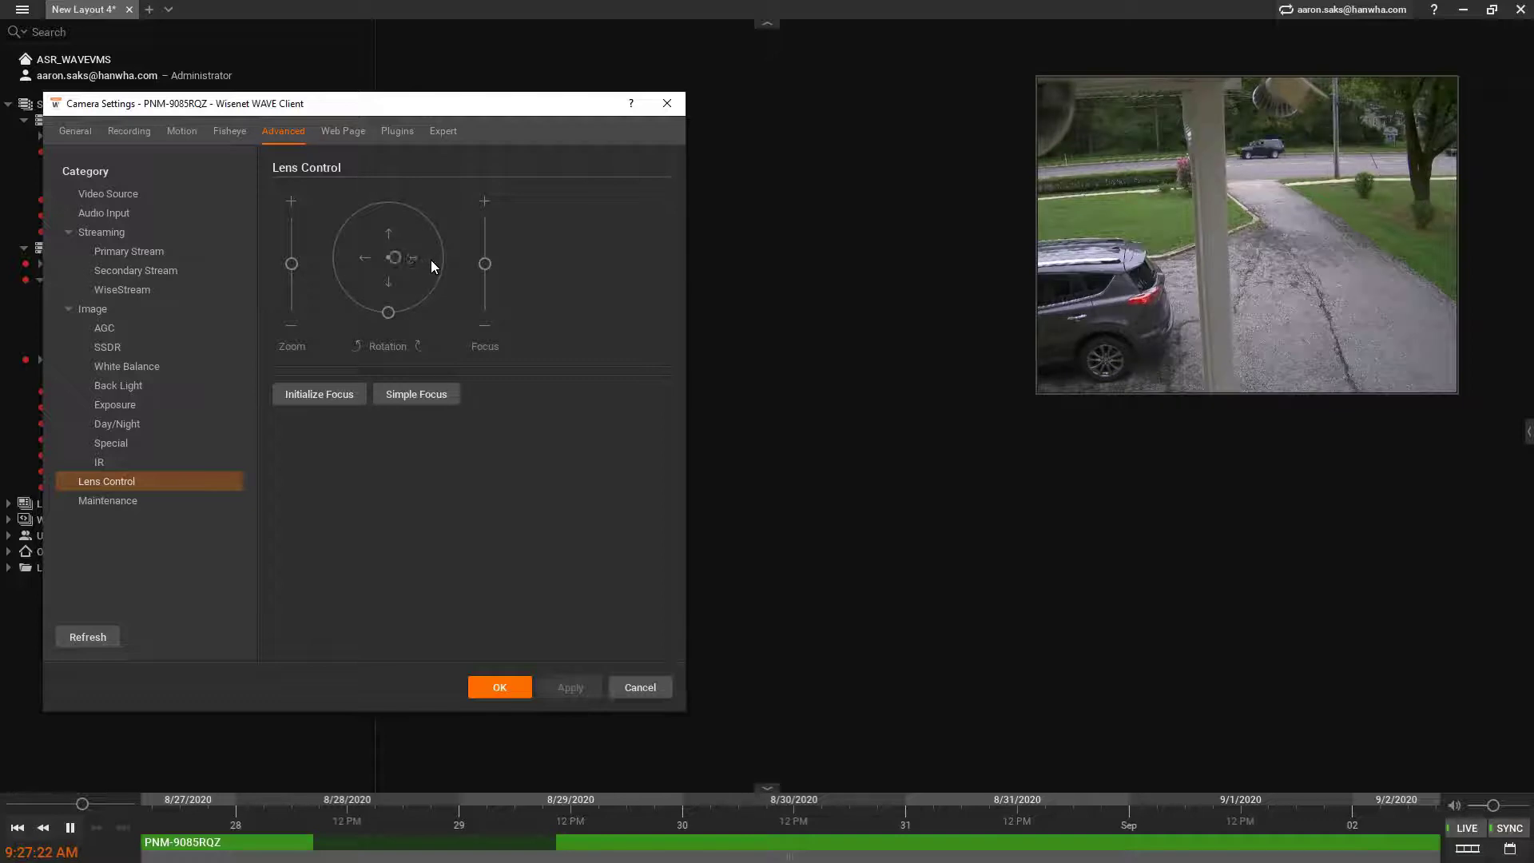
{"action": "left_click_drag", "start_coordinate": [430, 264], "coordinate": [396, 262]}
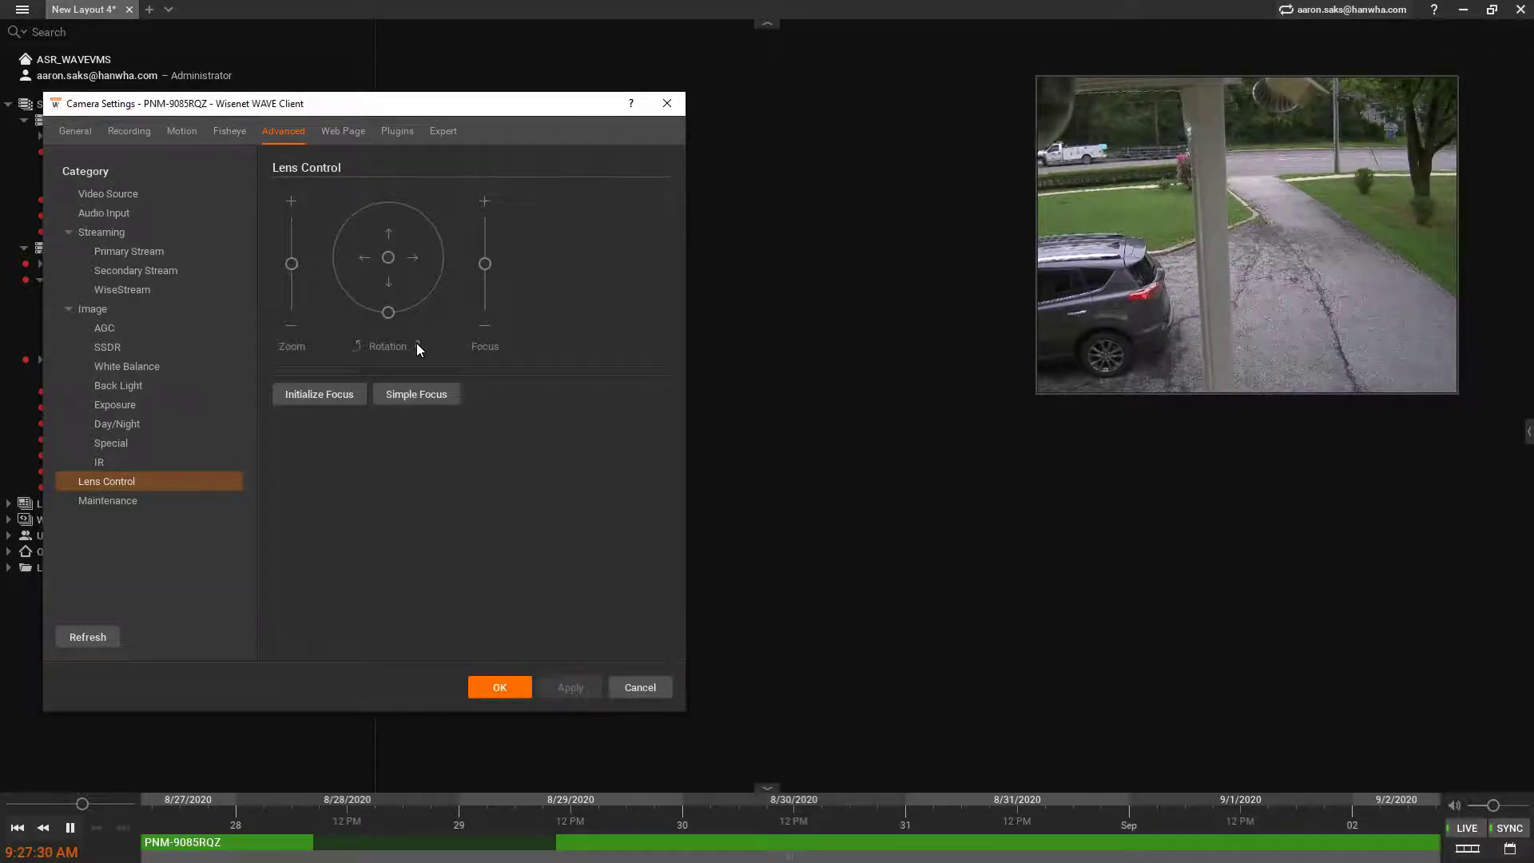
{"action": "left_click", "coordinate": [361, 344]}
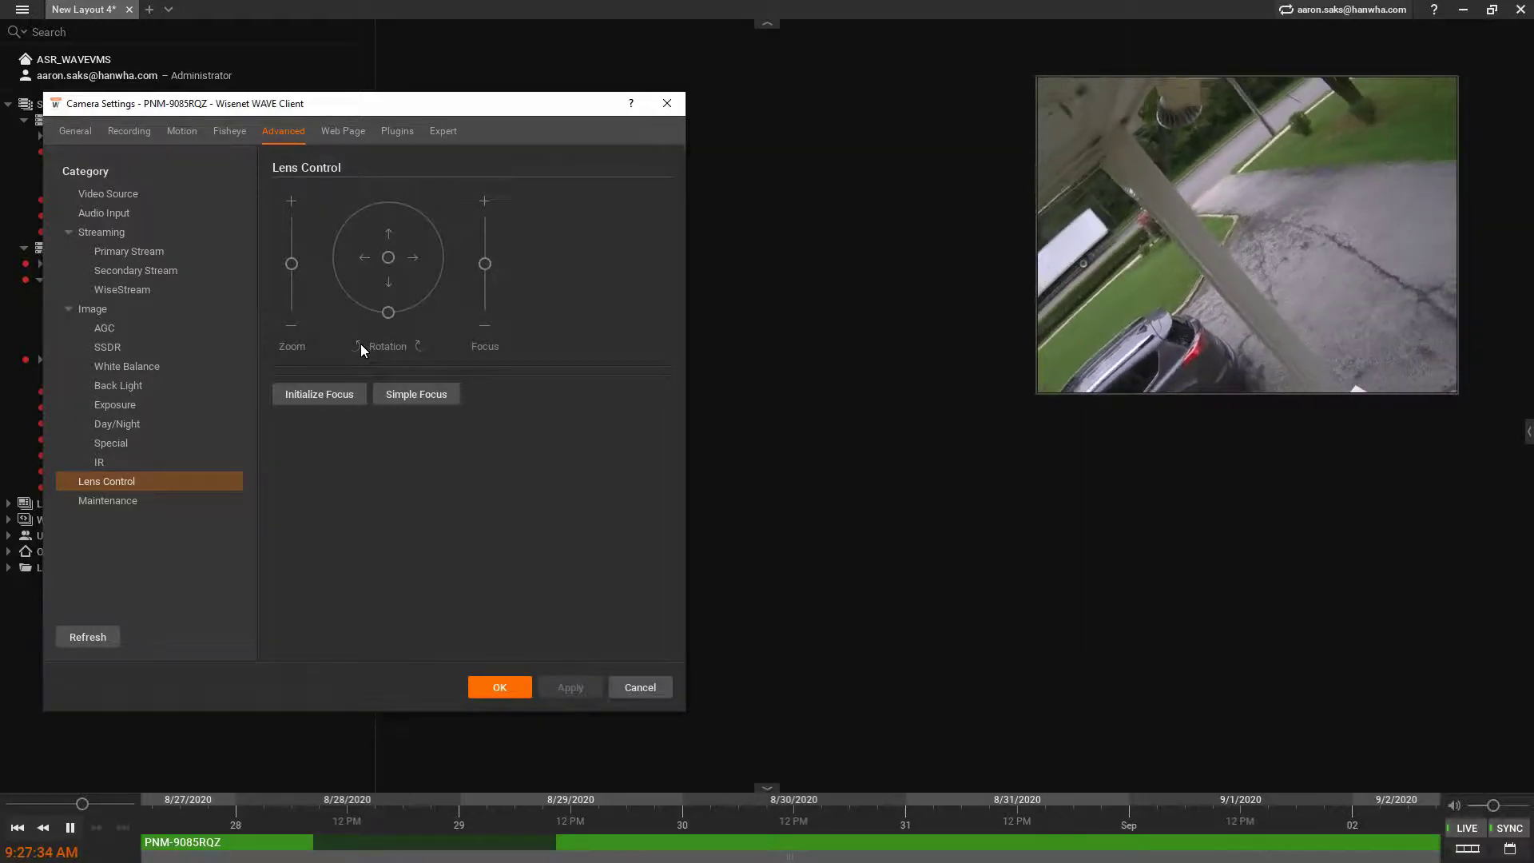
{"action": "left_click", "coordinate": [417, 344]}
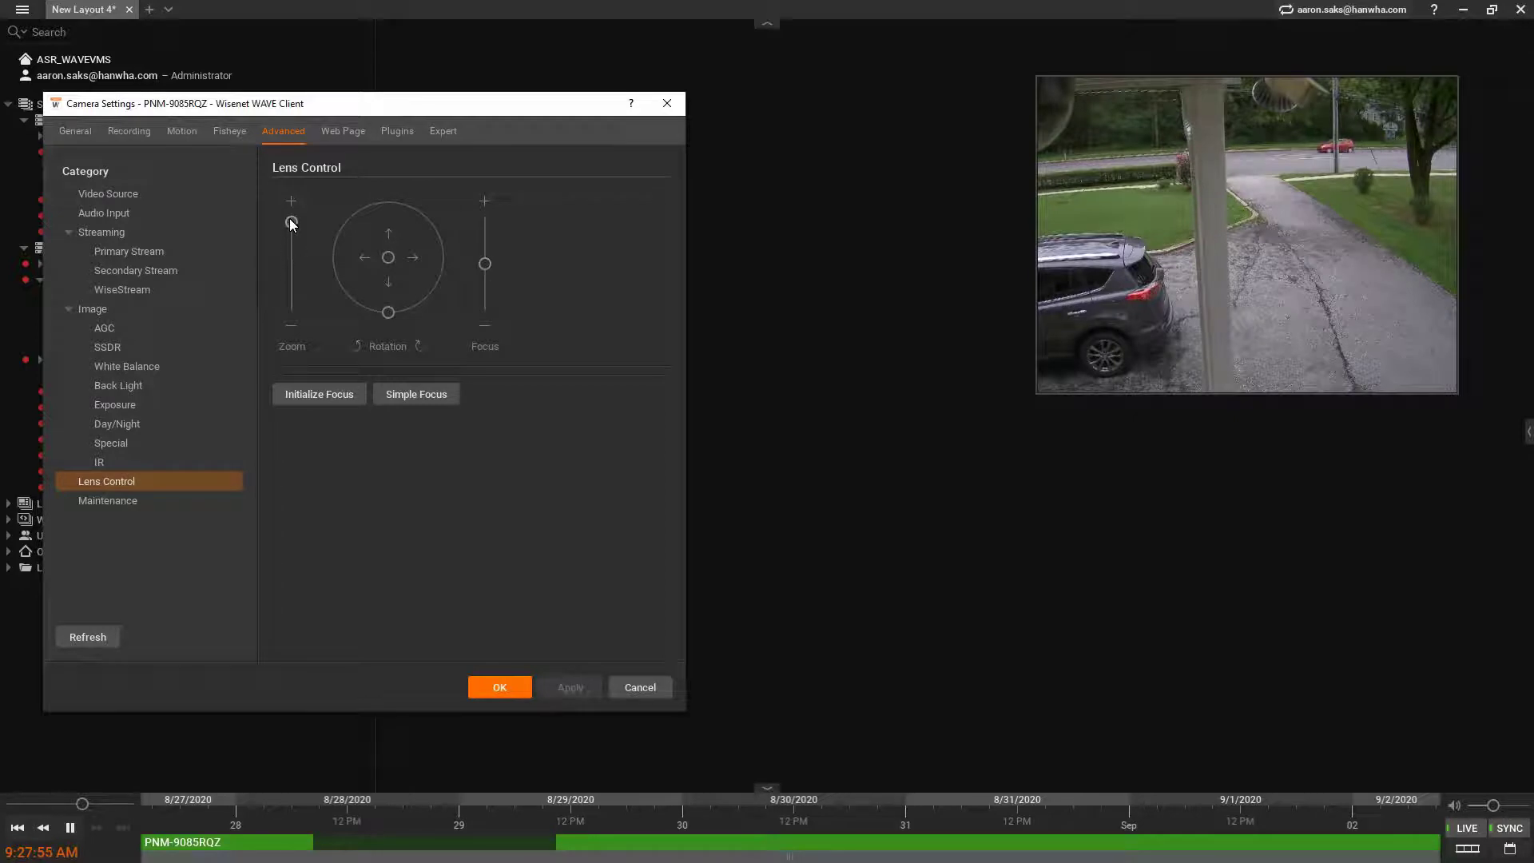
Step: Zoom the PNM-9085RQZ lens in slightly with the Lens Control zoom slider
{"action": "left_click_drag", "start_coordinate": [289, 219], "coordinate": [289, 219]}
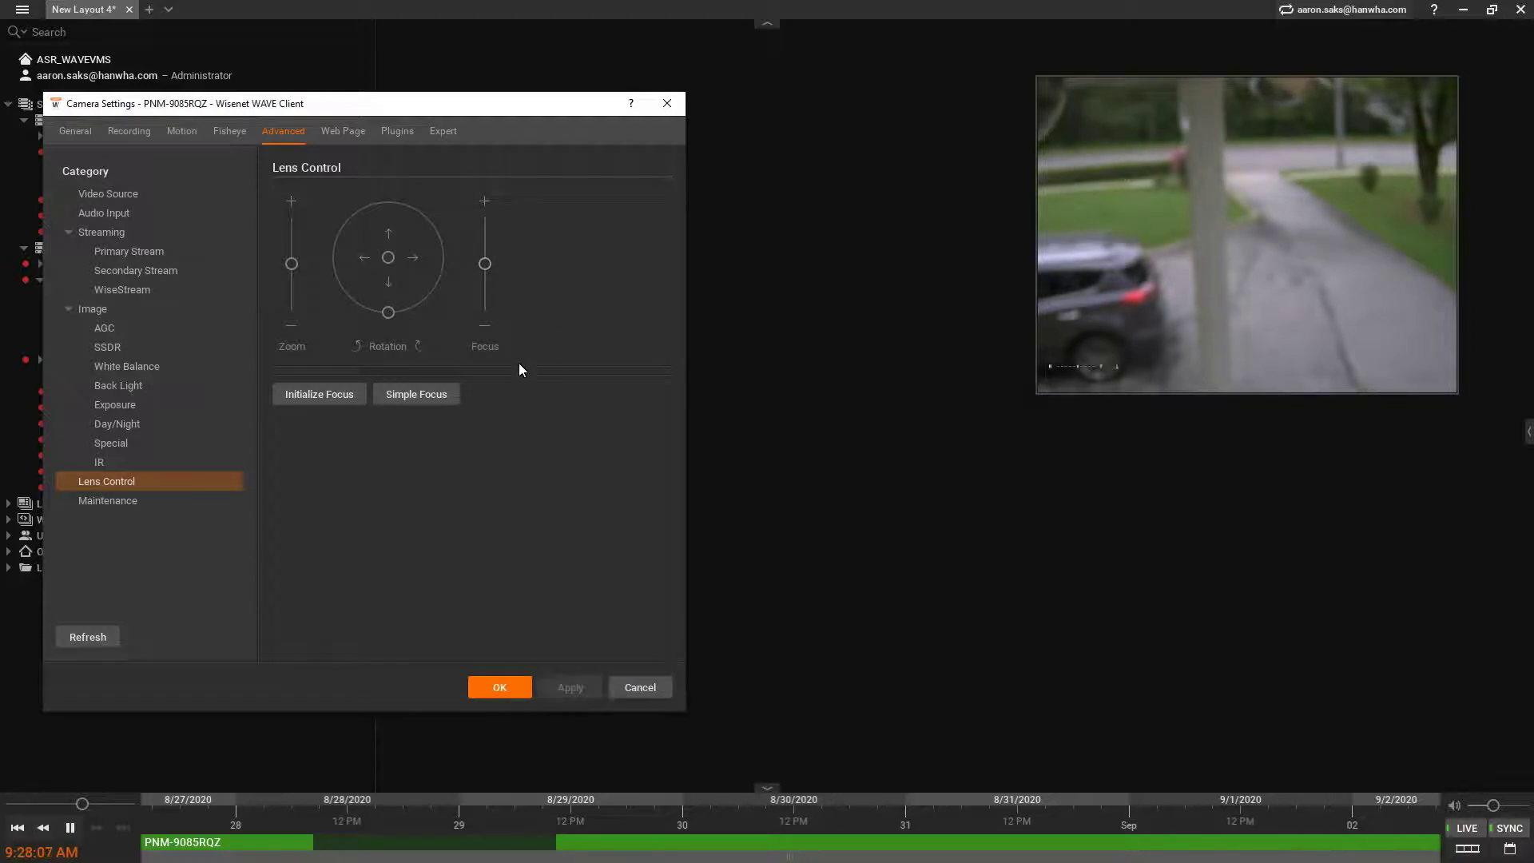
Step: Run Simple Focus to autofocus the feed, then move the settings dialog aside
{"action": "left_click", "coordinate": [427, 394]}
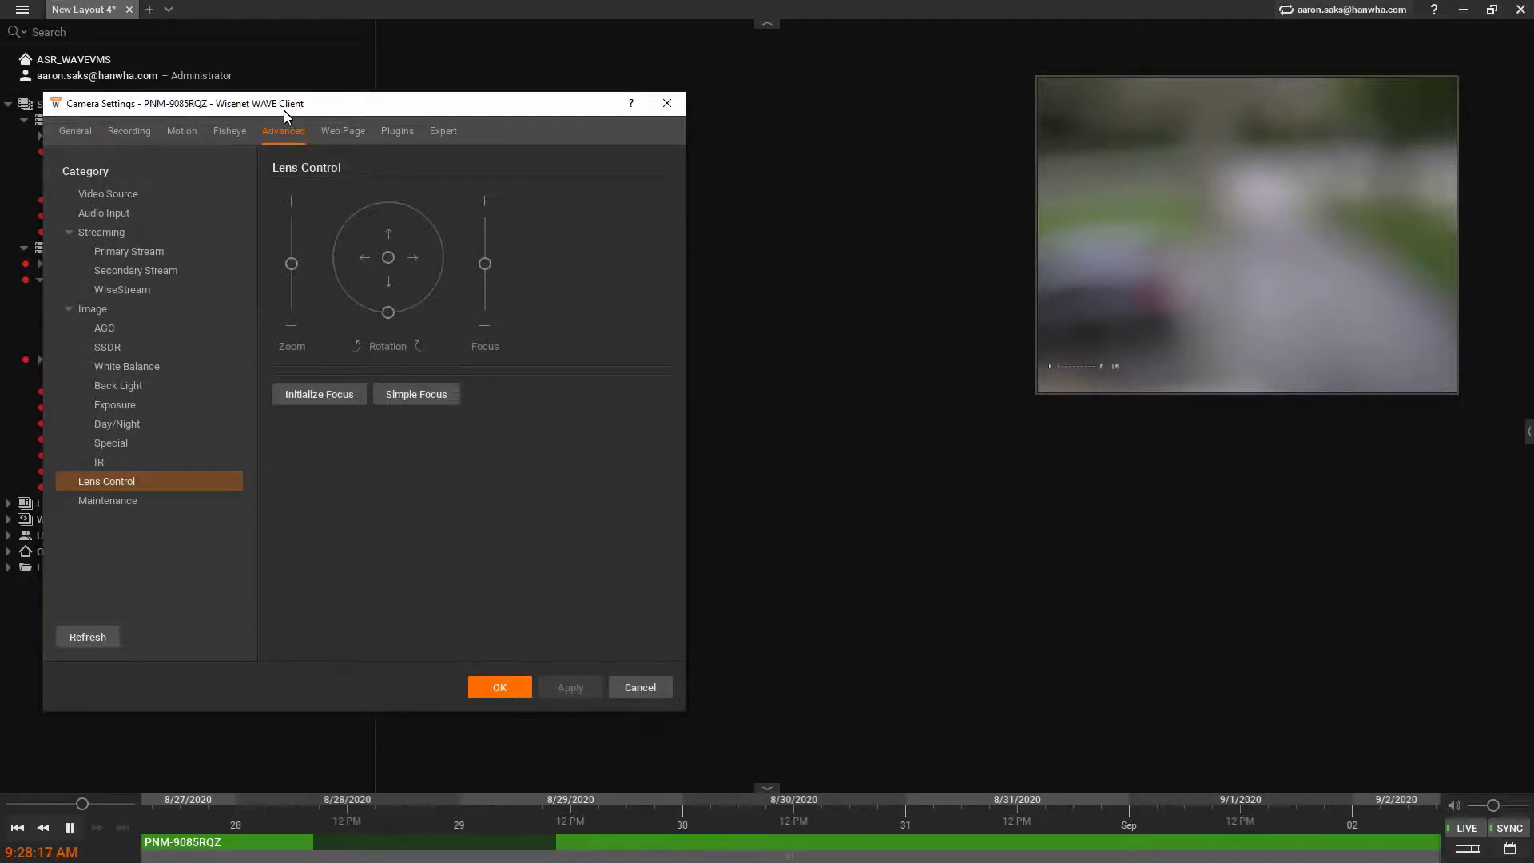
{"action": "left_click_drag", "start_coordinate": [285, 115], "coordinate": [492, 121]}
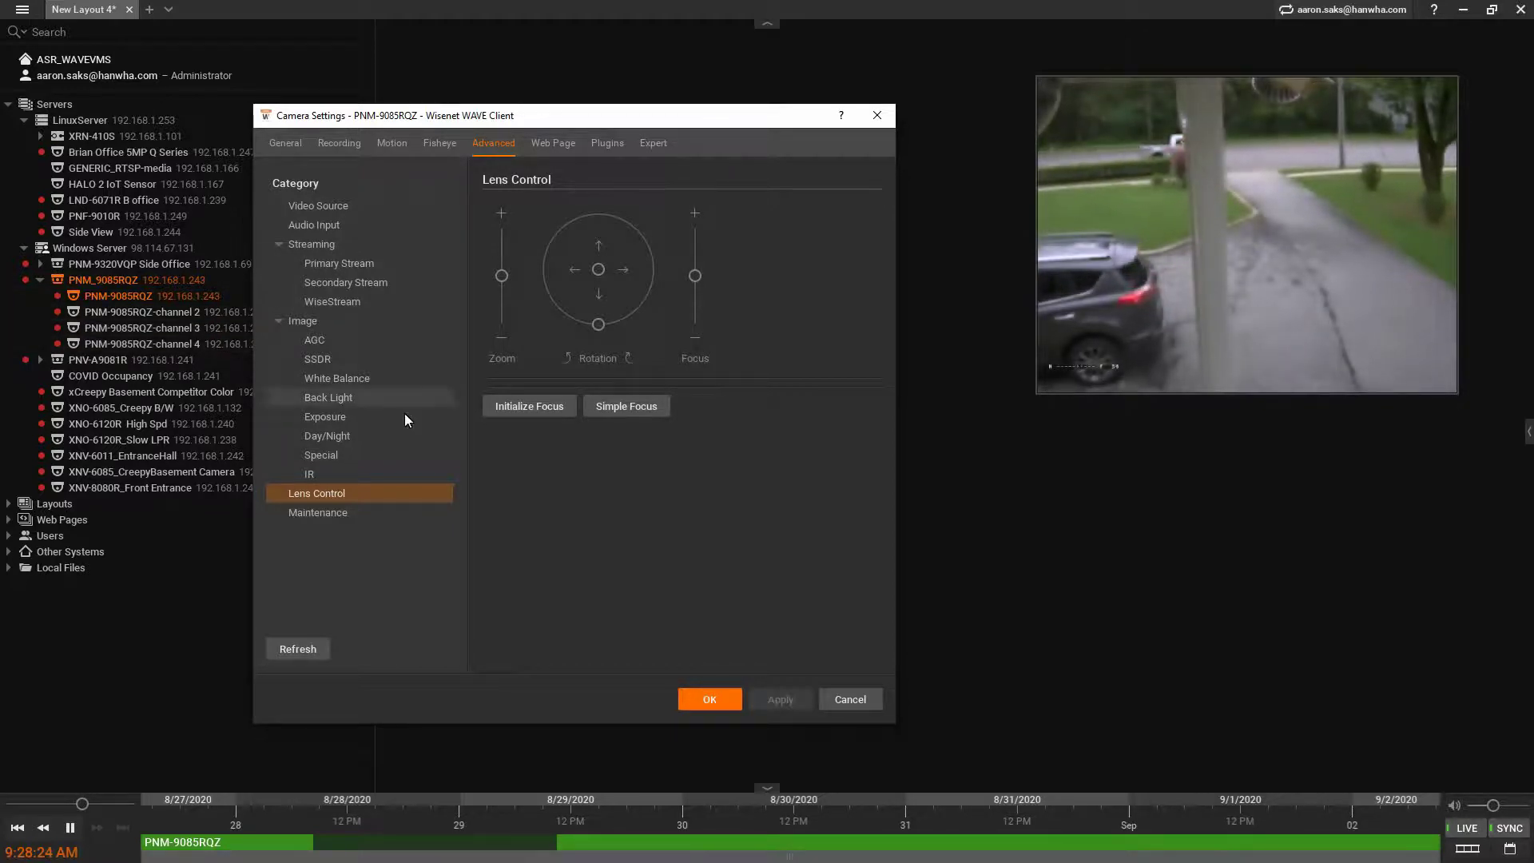
{"action": "left_click", "coordinate": [705, 700]}
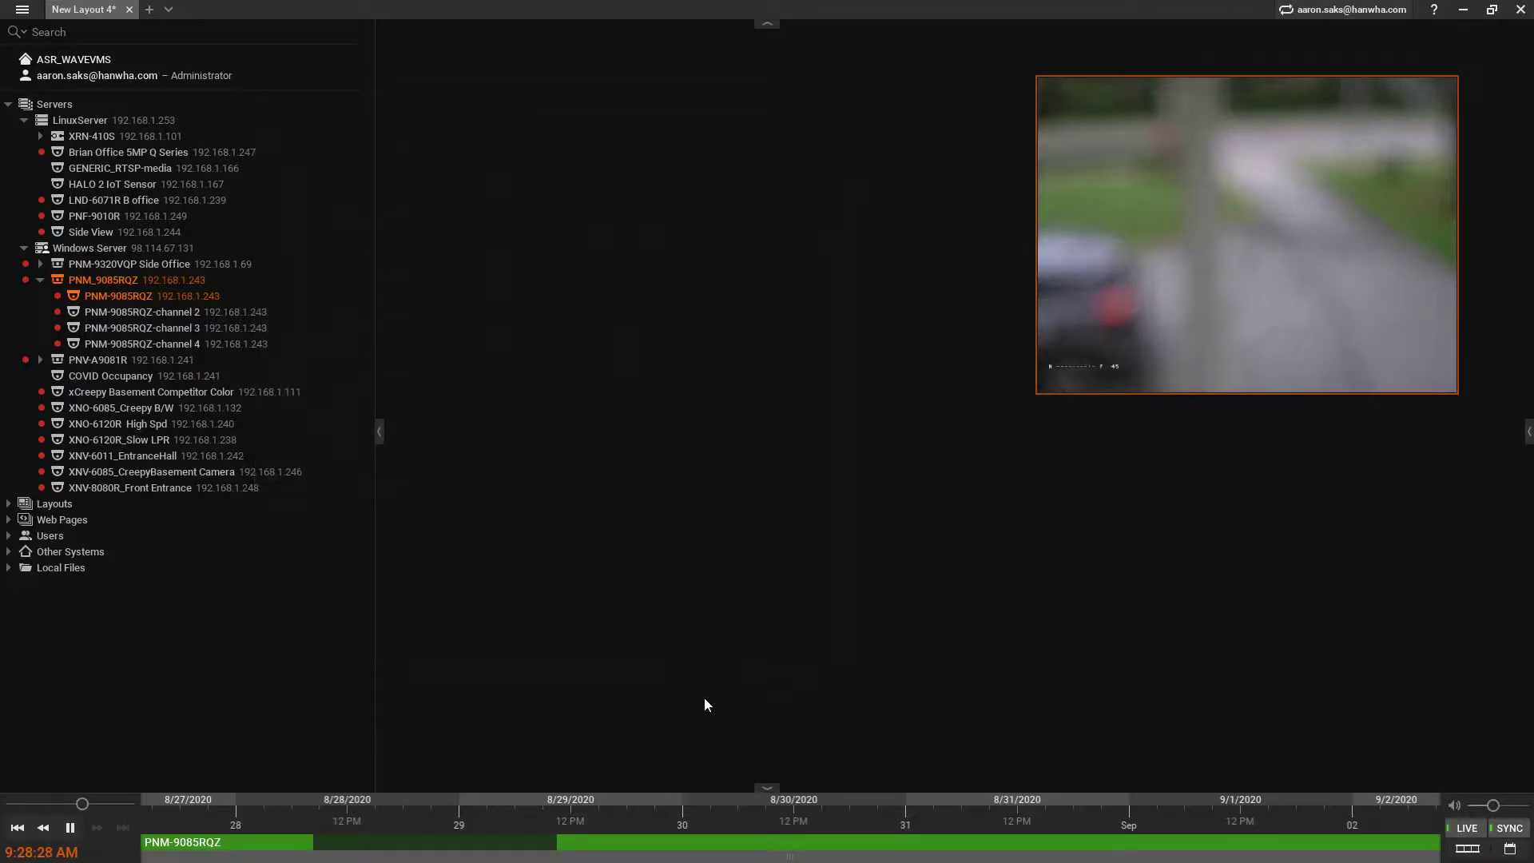